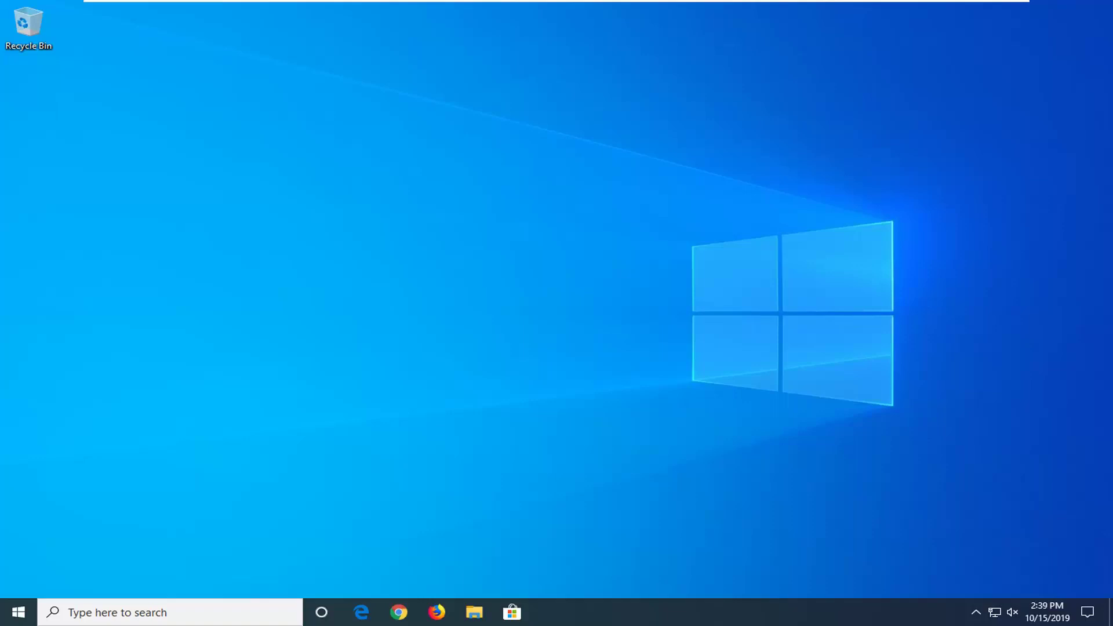
# Search the Start menu for regedit and run Registry Editor as administrator.
pyautogui.click(20, 612)
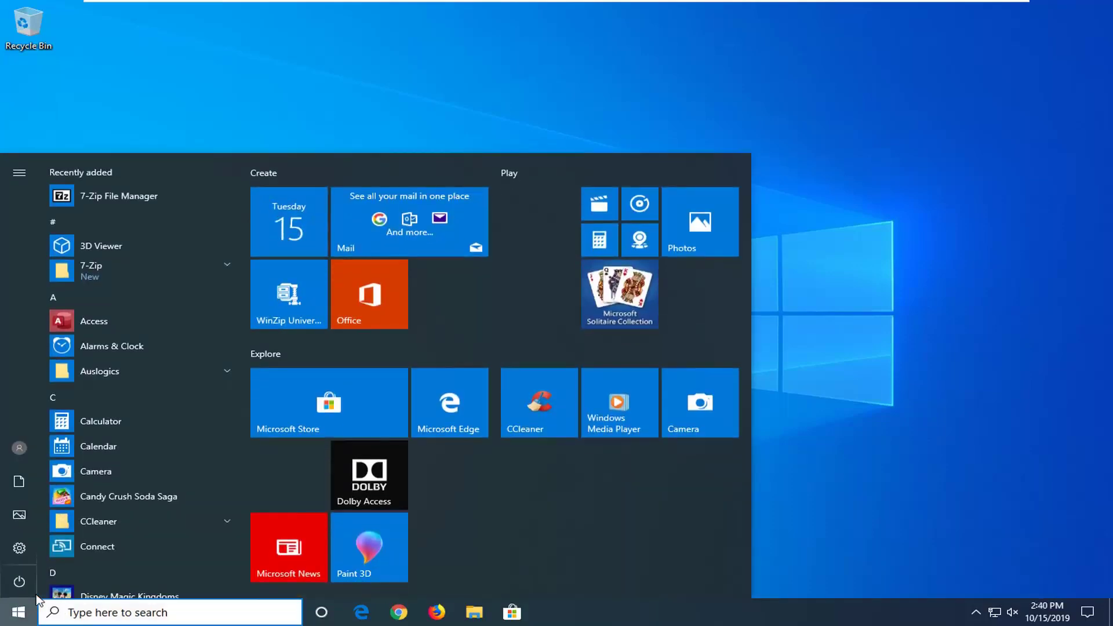
pyautogui.write('reg')
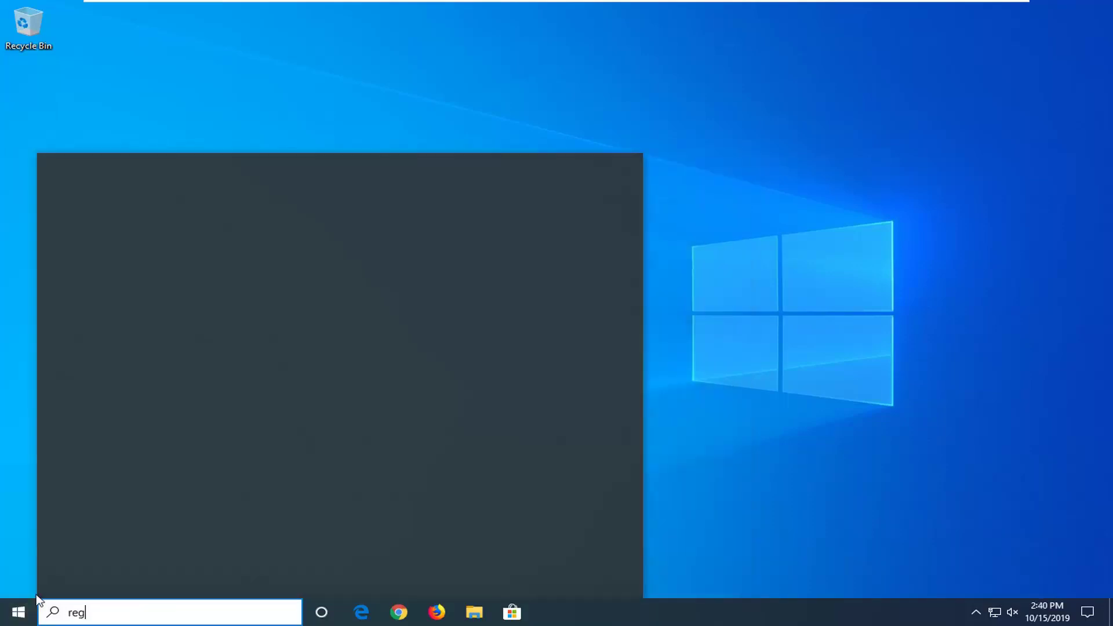
pyautogui.write('edit')
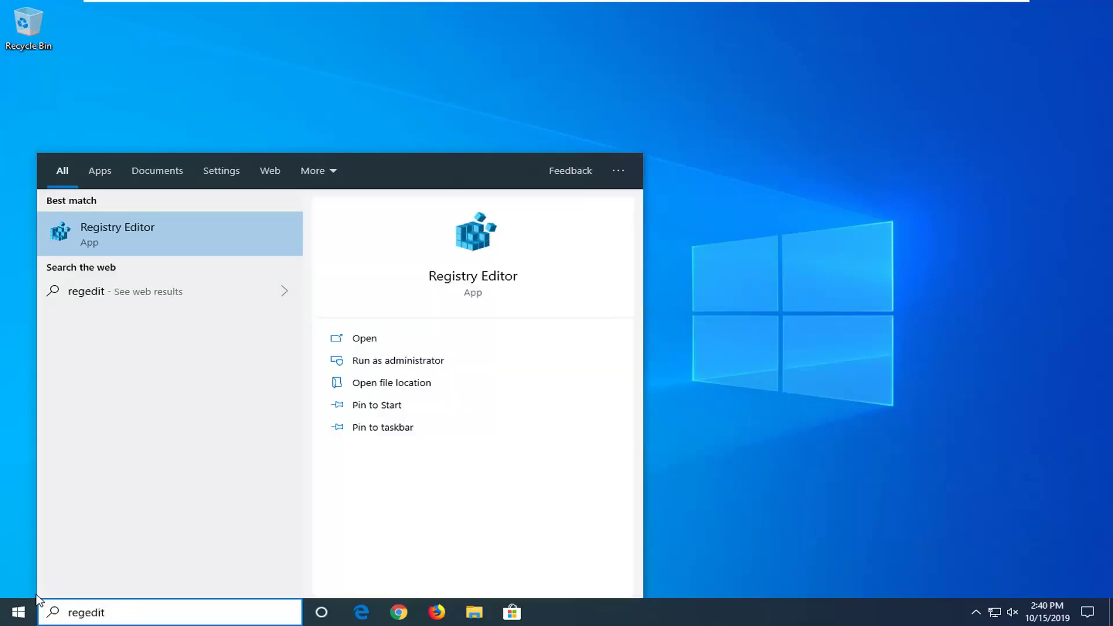
pyautogui.rightClick(149, 227)
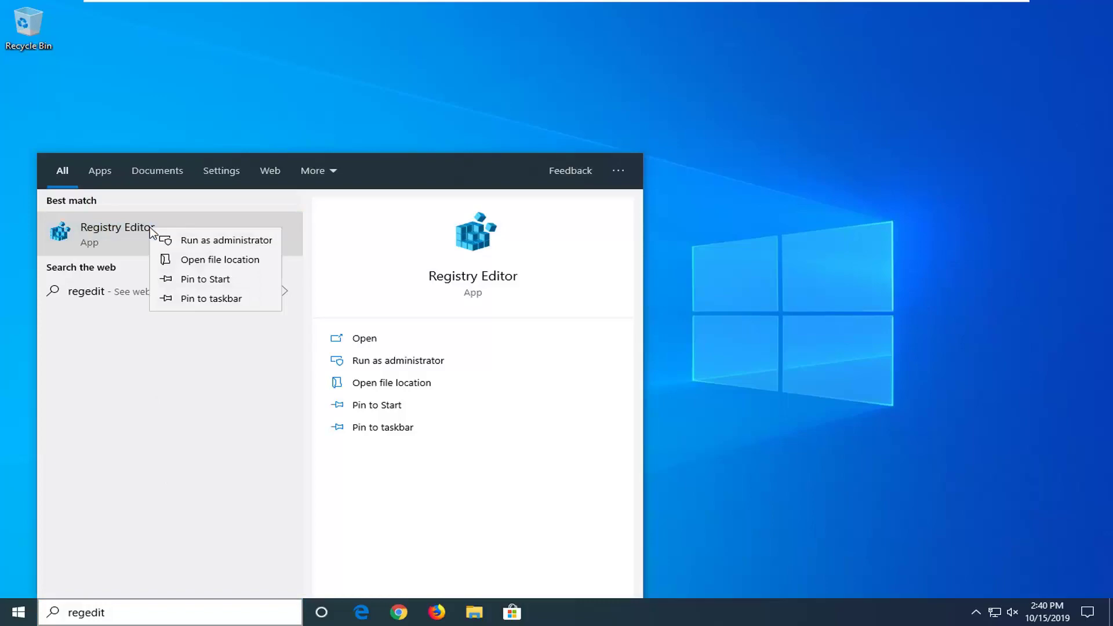
pyautogui.click(224, 240)
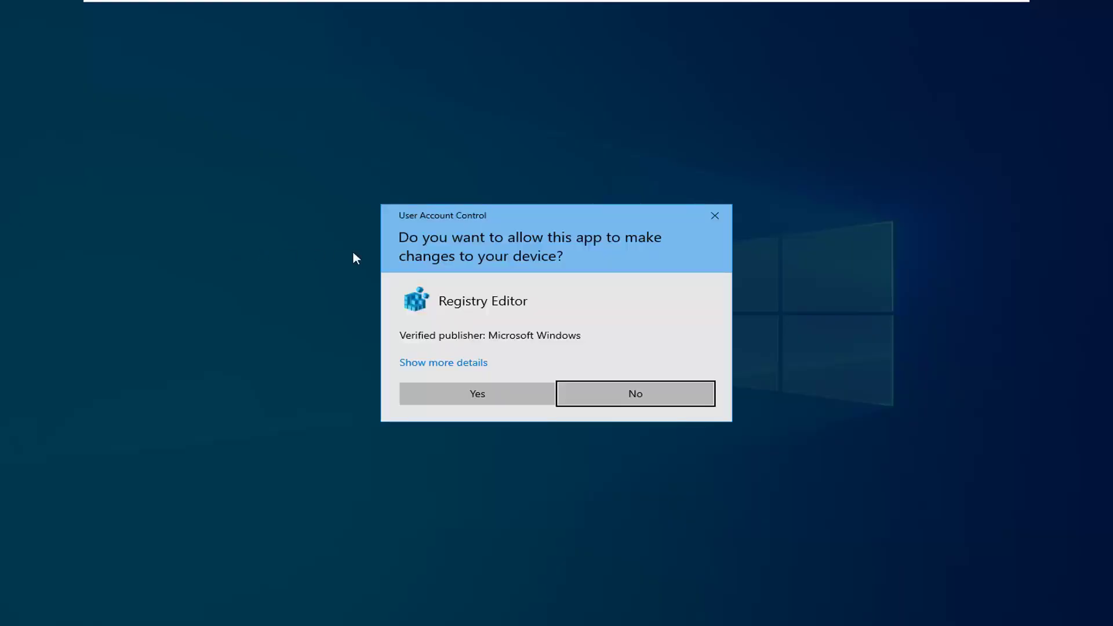
# Approve the UAC prompt, then start a registry export to Desktop and cancel it.
pyautogui.click(462, 392)
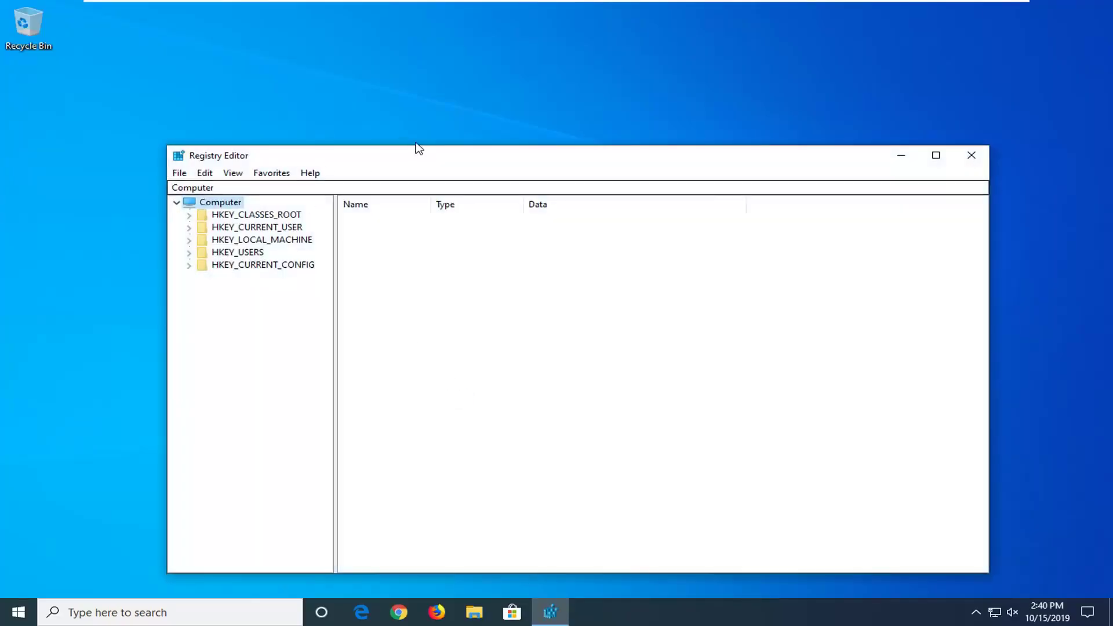
pyautogui.moveTo(418, 149); pyautogui.dragTo(425, 110)
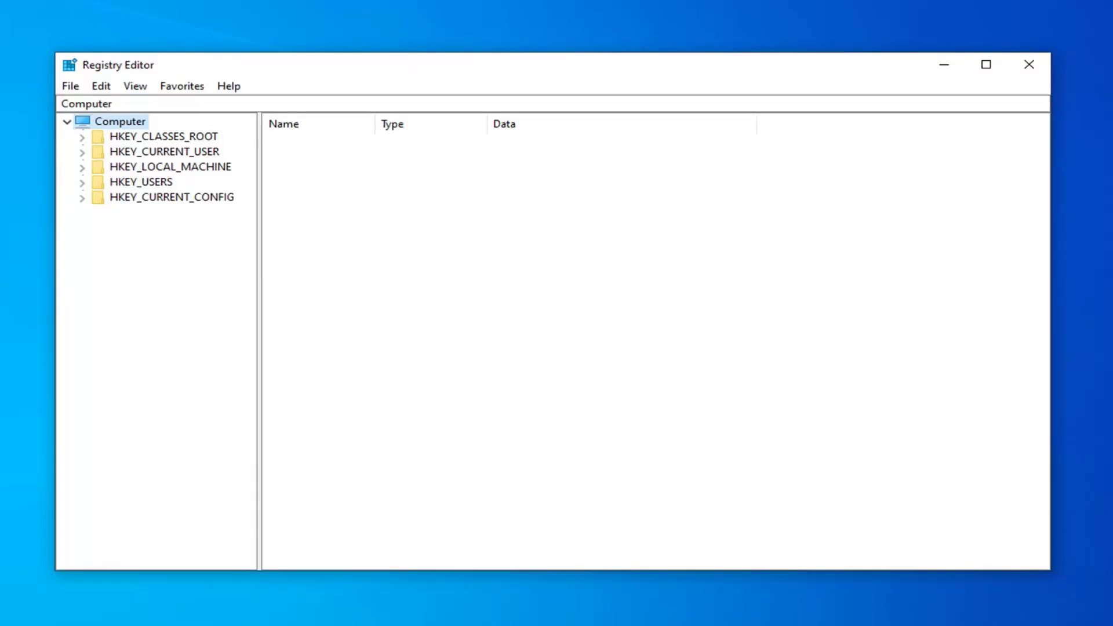
pyautogui.click(71, 88)
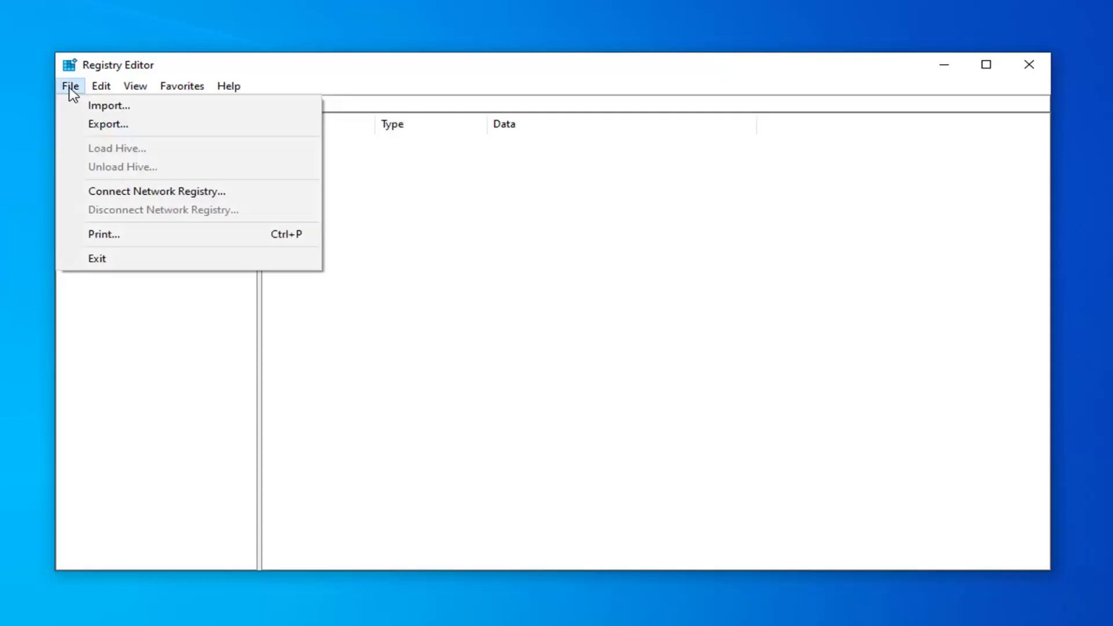
pyautogui.click(141, 129)
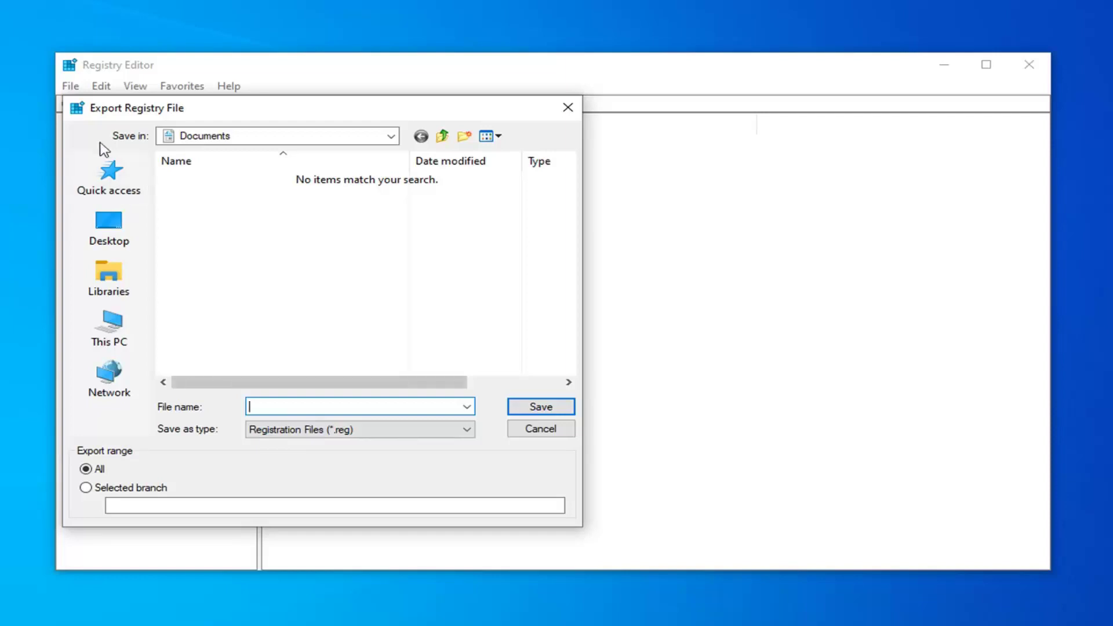
pyautogui.click(99, 207)
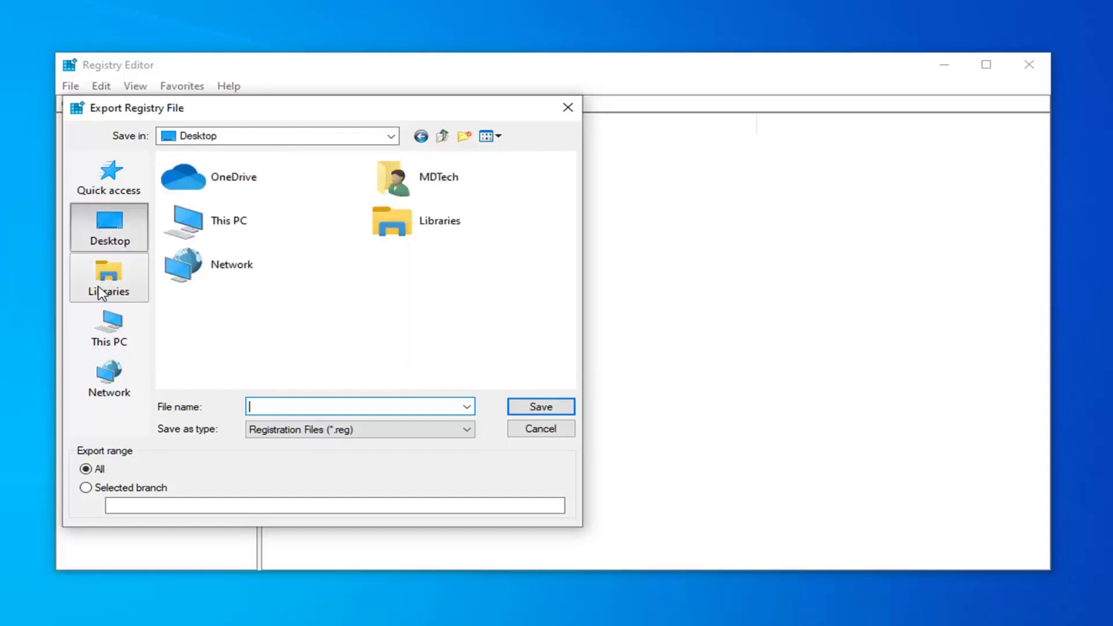
pyautogui.click(538, 430)
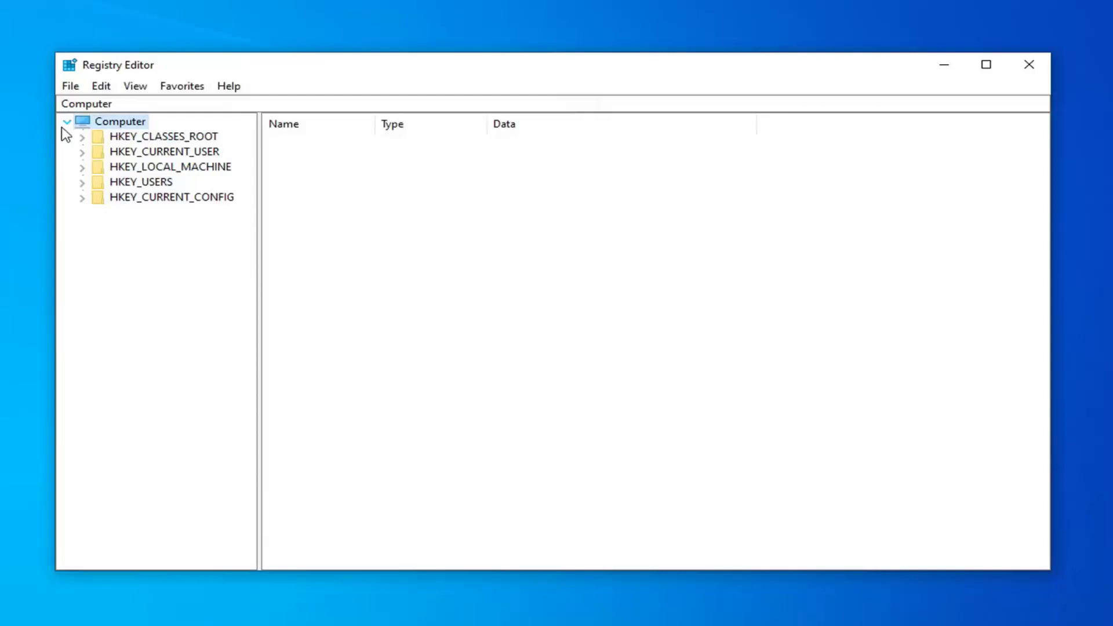
pyautogui.click(70, 87)
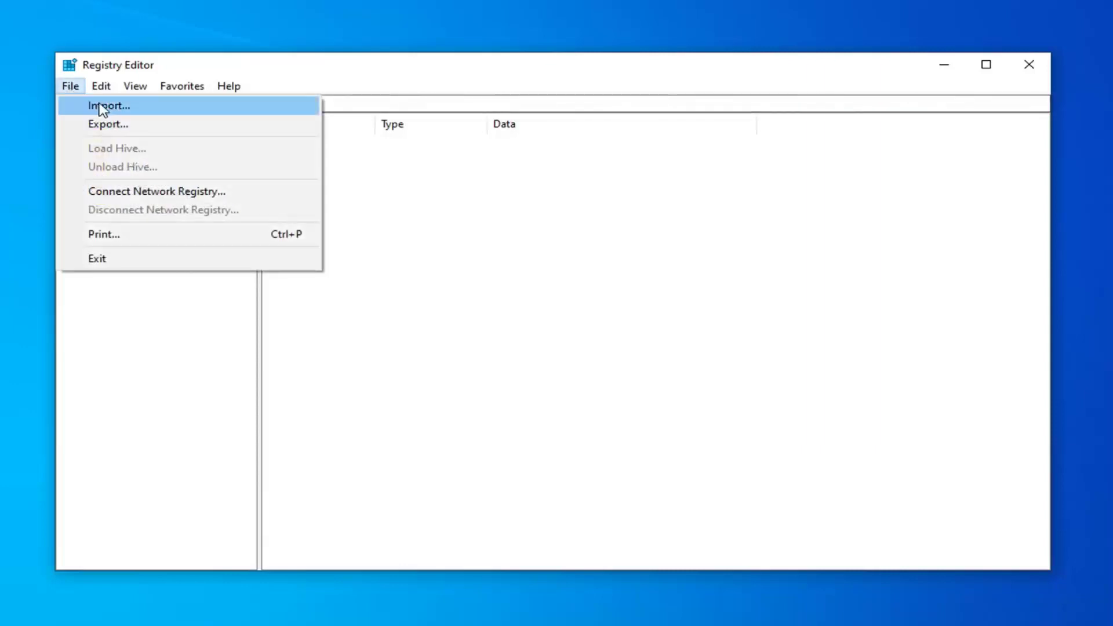
pyautogui.click(133, 106)
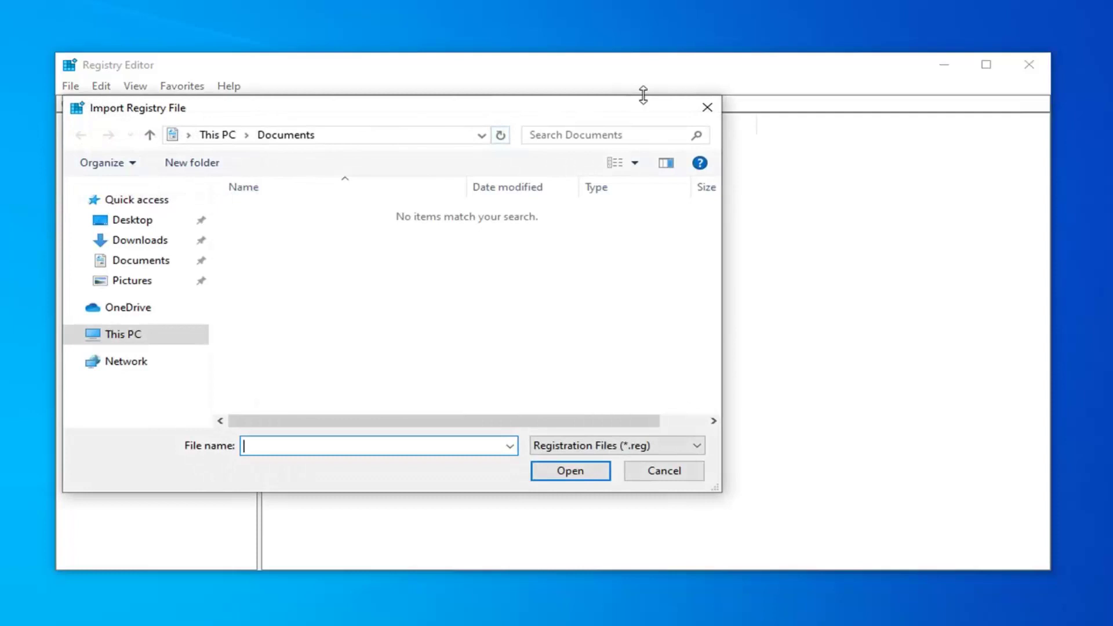
pyautogui.click(718, 105)
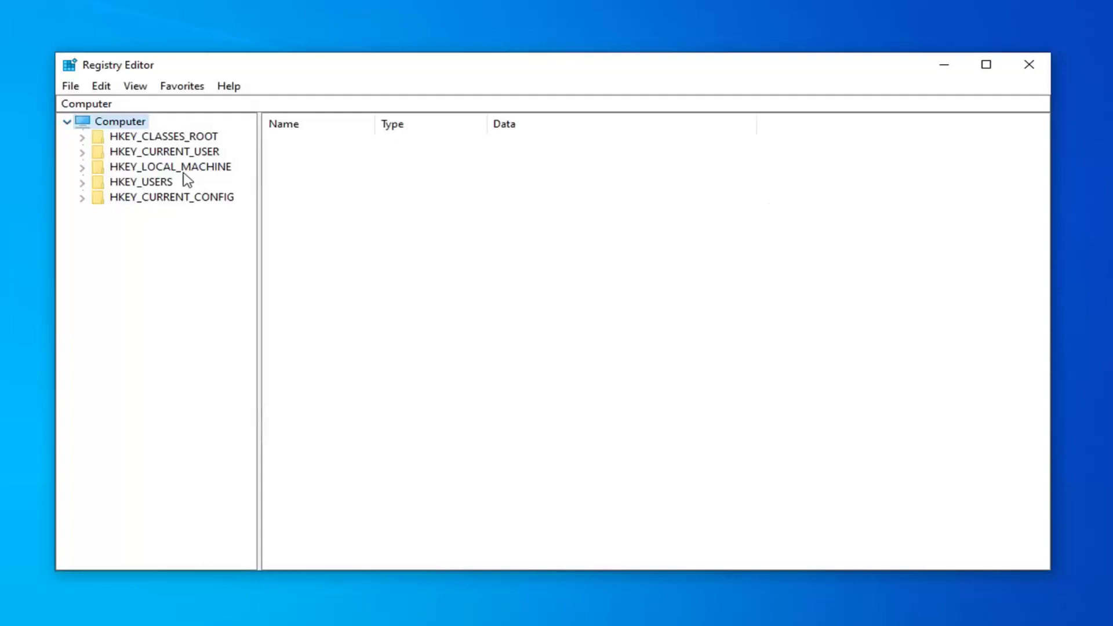
# Expand HKEY_LOCAL_MACHINE > SYSTEM > CurrentControlSet and select the Control key.
pyautogui.click(89, 167)
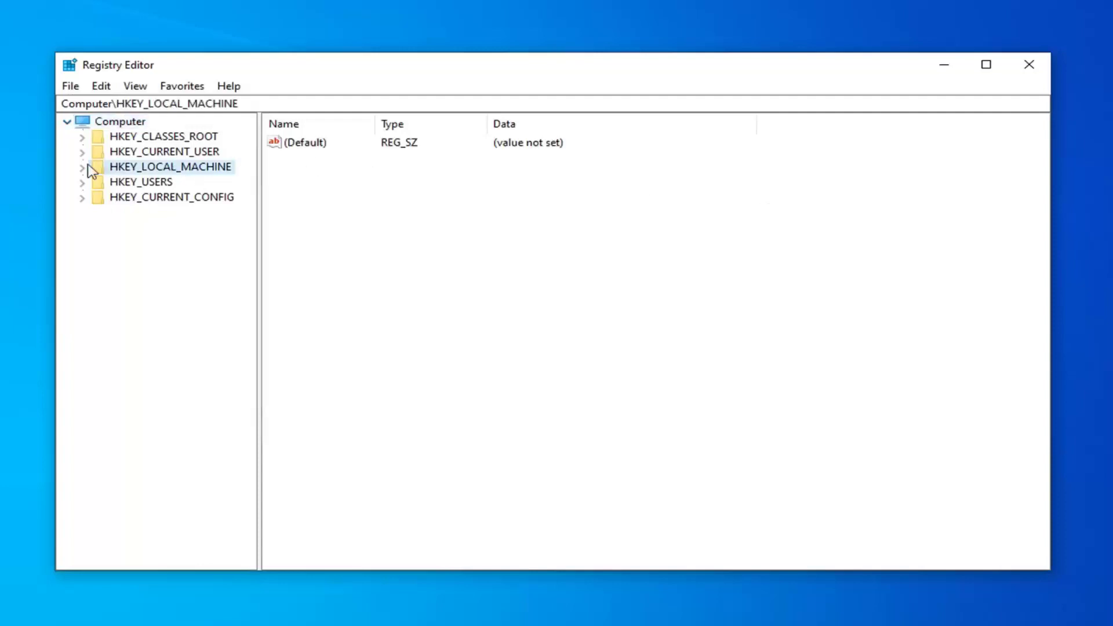
pyautogui.doubleClick(119, 170)
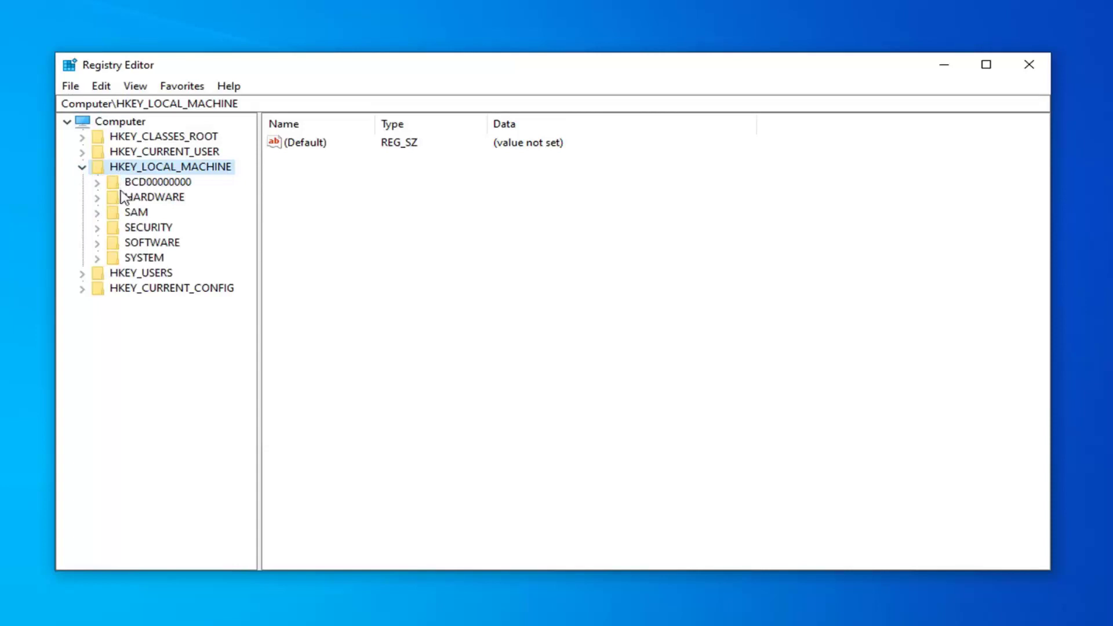
pyautogui.doubleClick(140, 258)
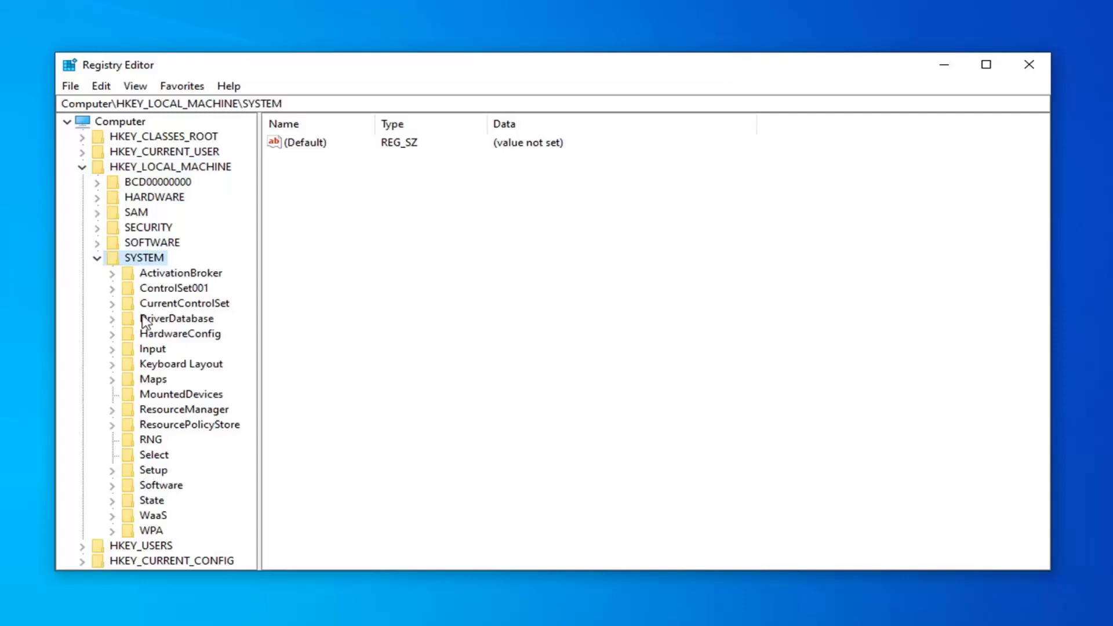
pyautogui.doubleClick(168, 306)
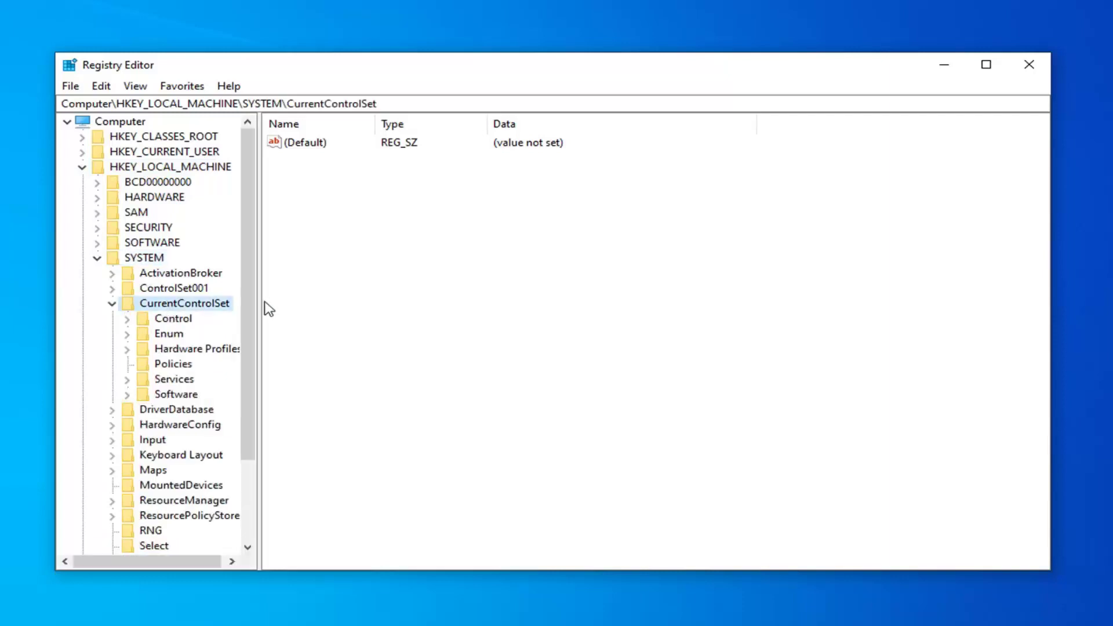
pyautogui.click(169, 319)
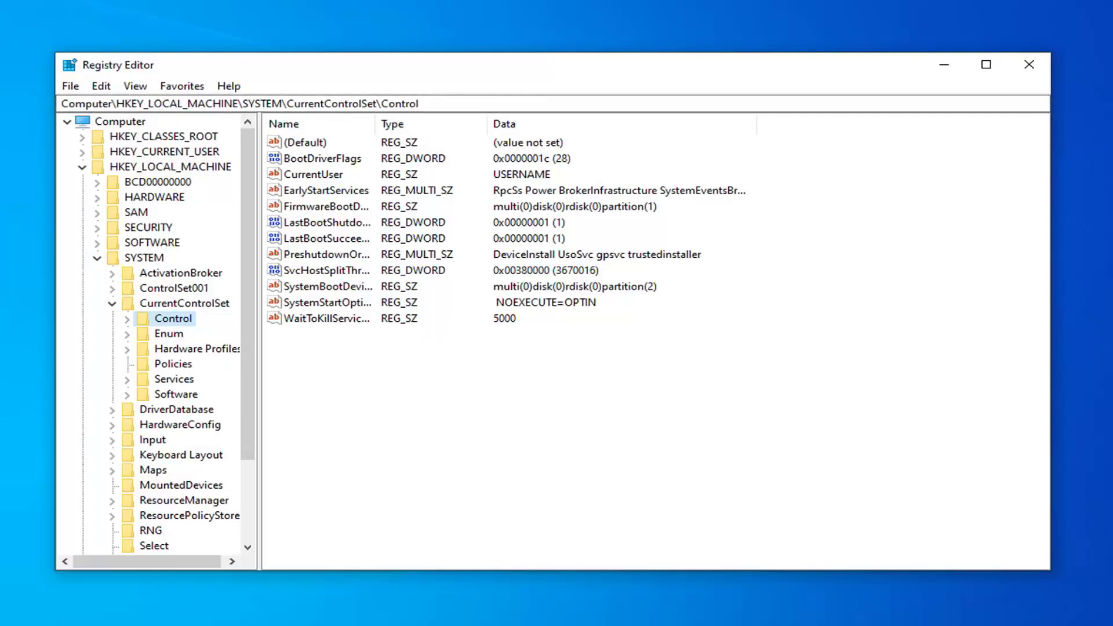
# Create a DWORD (32-bit) value named ServicesPipeTimeout in Control and widen the Name column.
pyautogui.rightClick(322, 372)
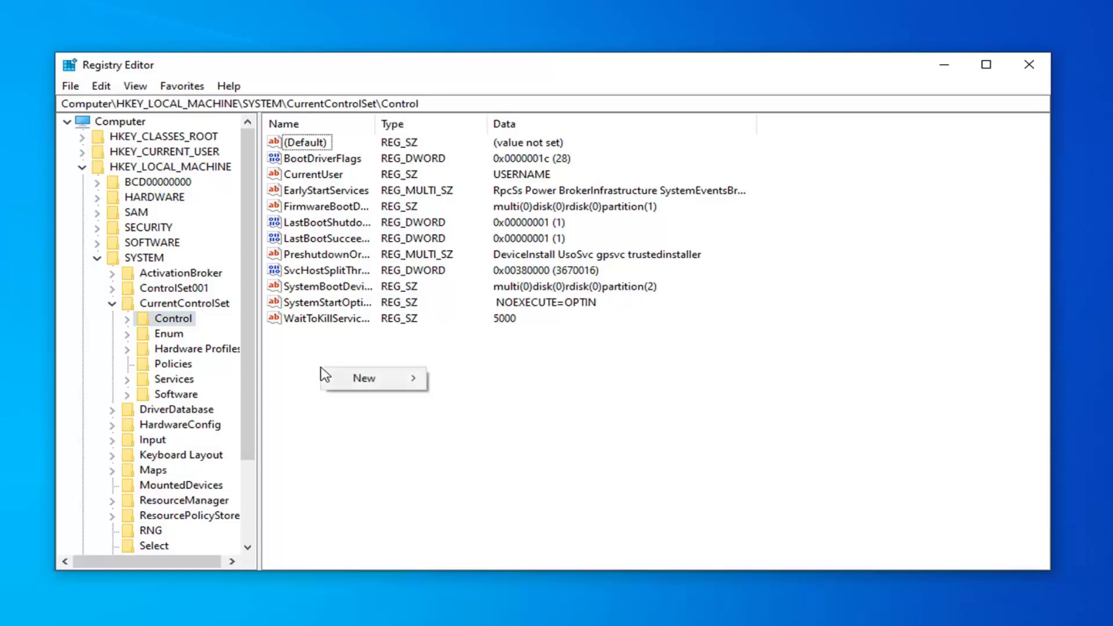
pyautogui.moveTo(382, 384)
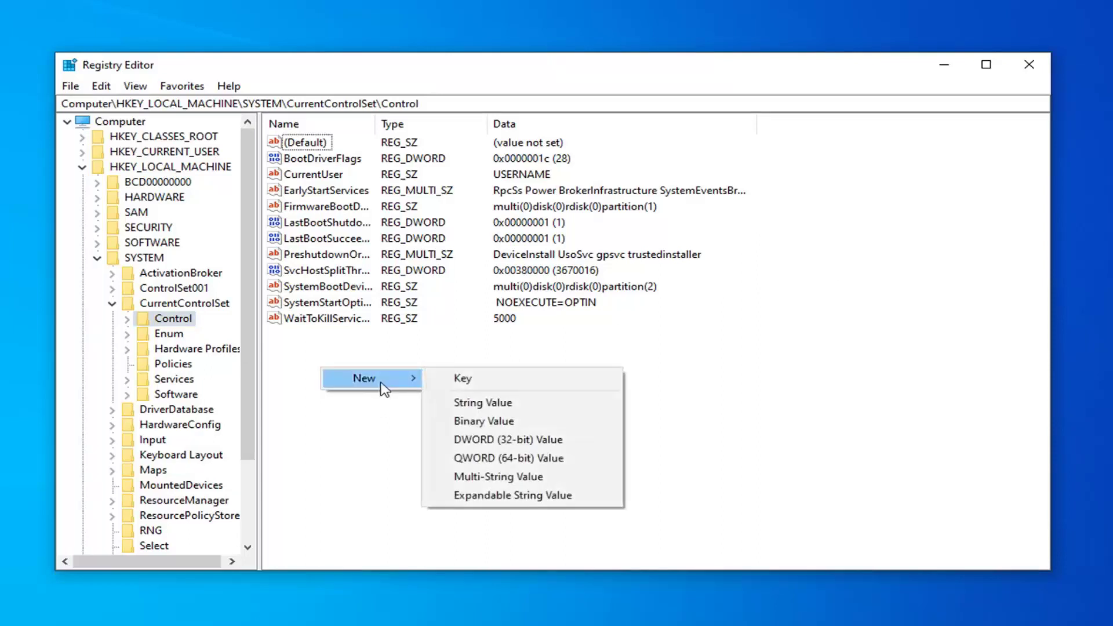
pyautogui.click(477, 441)
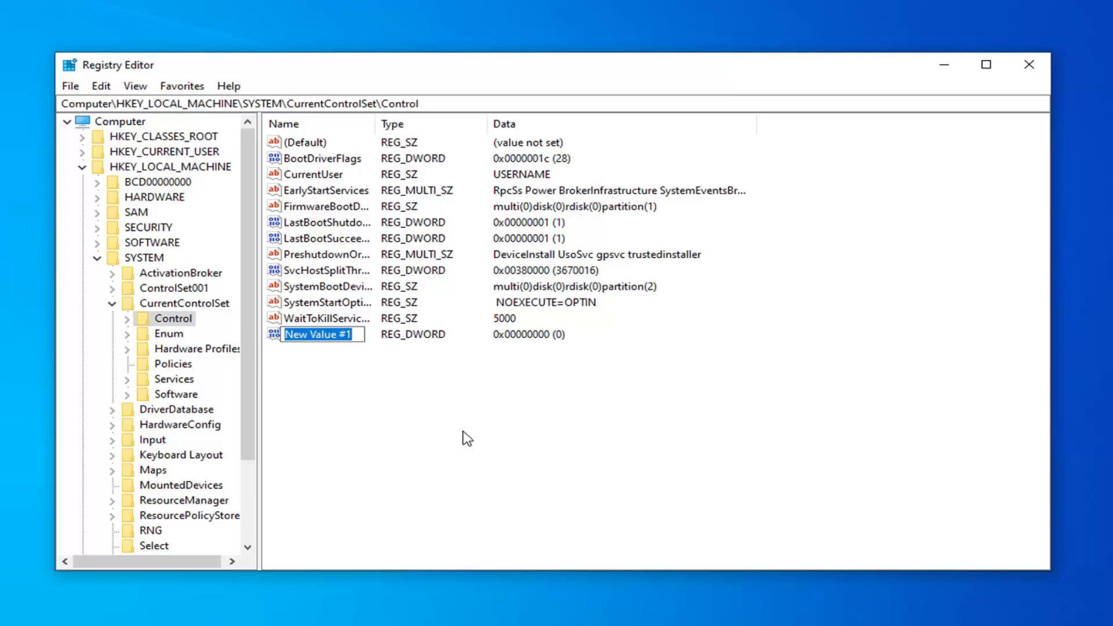
pyautogui.write('Services')
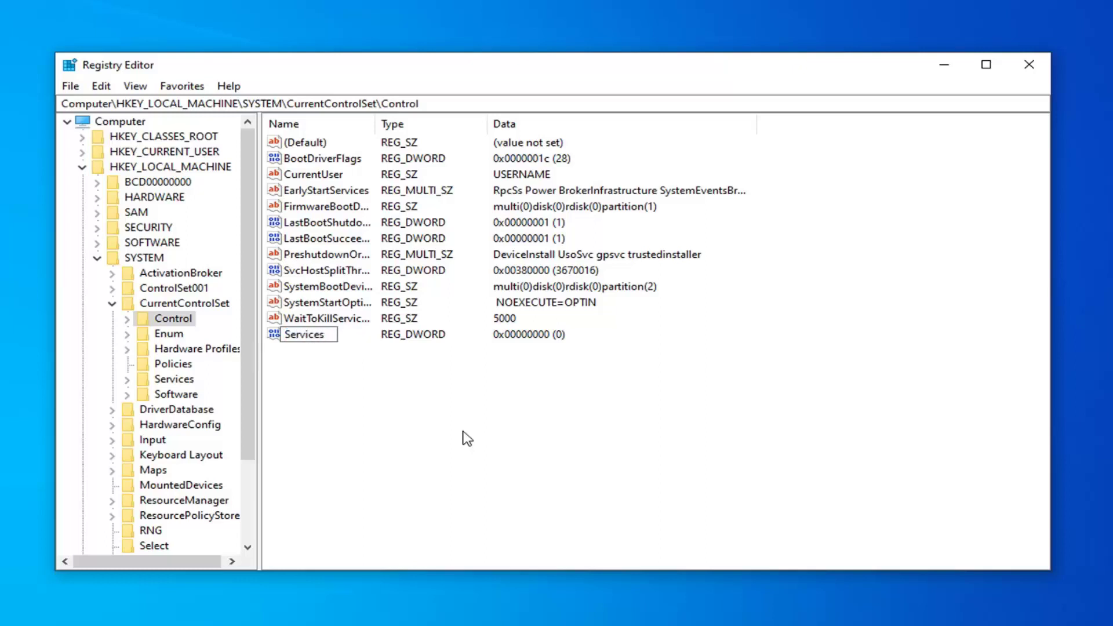
pyautogui.write('Pipe')
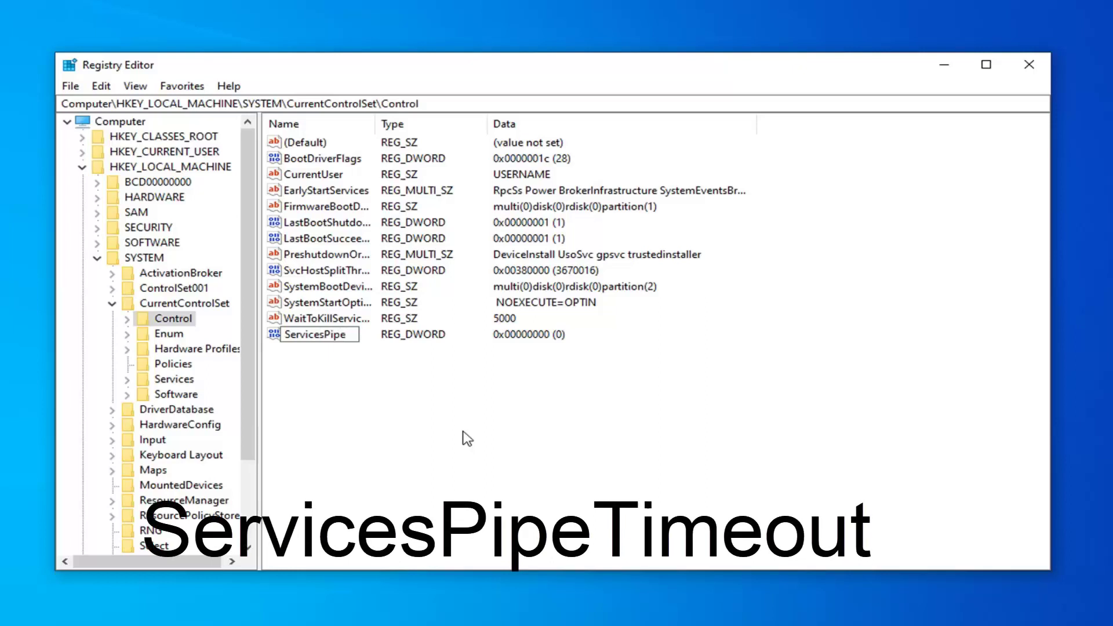
pyautogui.write('Timeout')
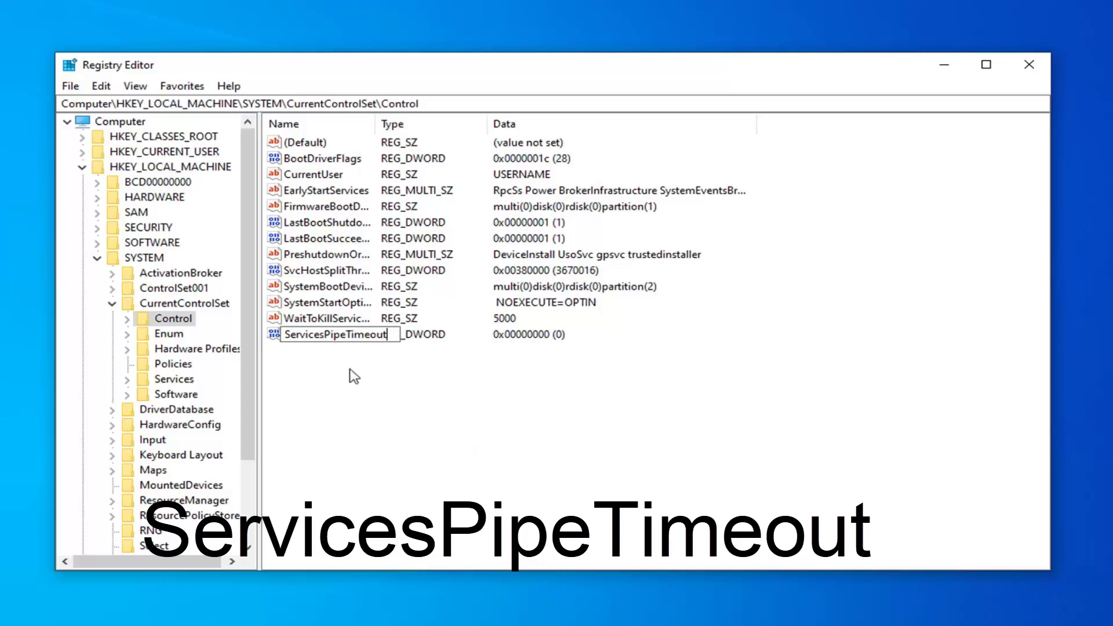
pyautogui.press('Return')
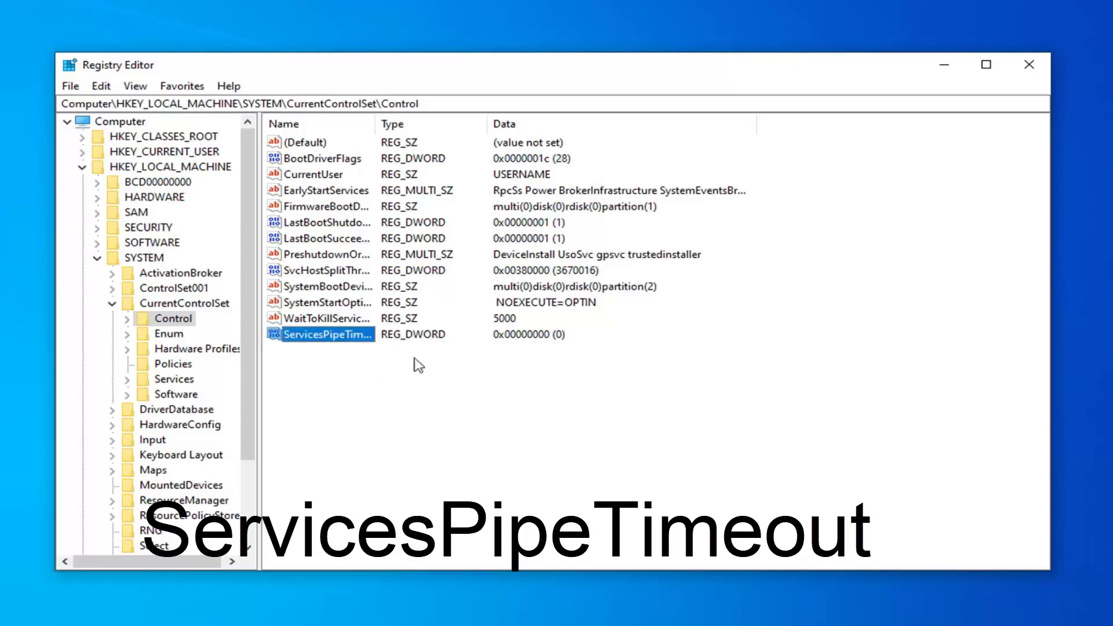
pyautogui.doubleClick(373, 125)
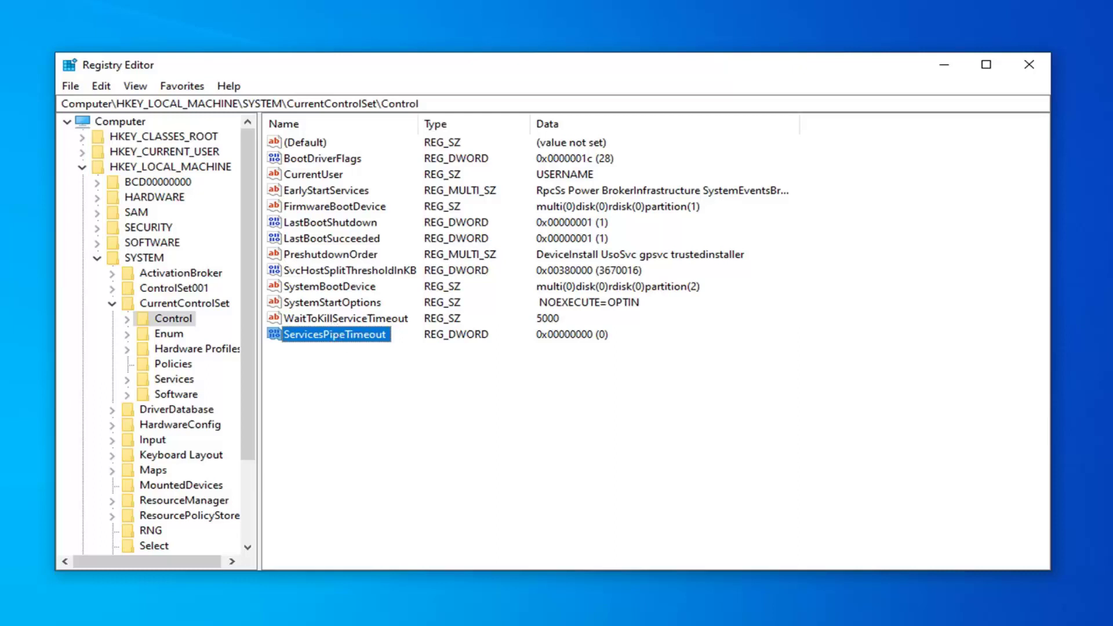
# Change ServicesPipeTimeout's value data from 0 to hexadecimal 180000.
pyautogui.doubleClick(320, 335)
pyautogui.moveTo(243, 141); pyautogui.dragTo(463, 158)
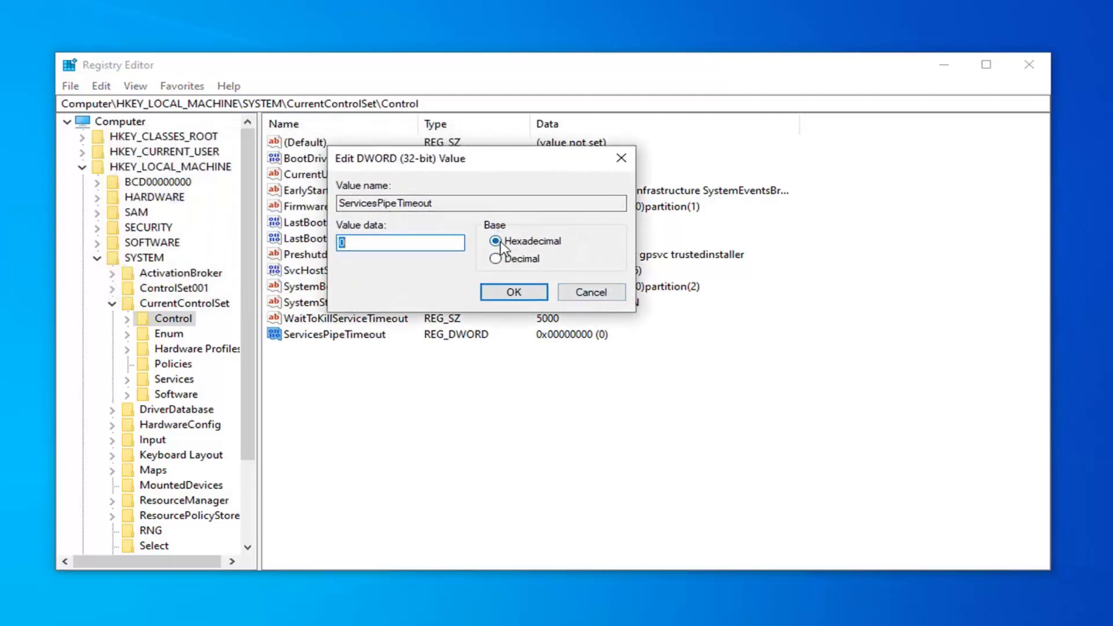
pyautogui.click(383, 243)
pyautogui.press('BackSpace')
pyautogui.write('18')
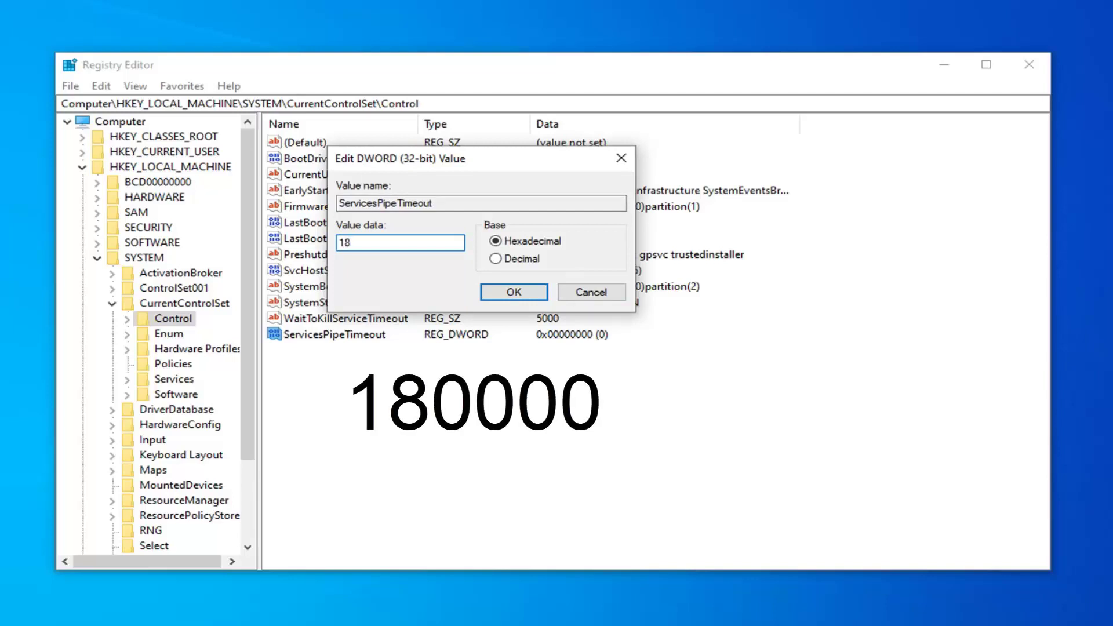
pyautogui.write('0000')
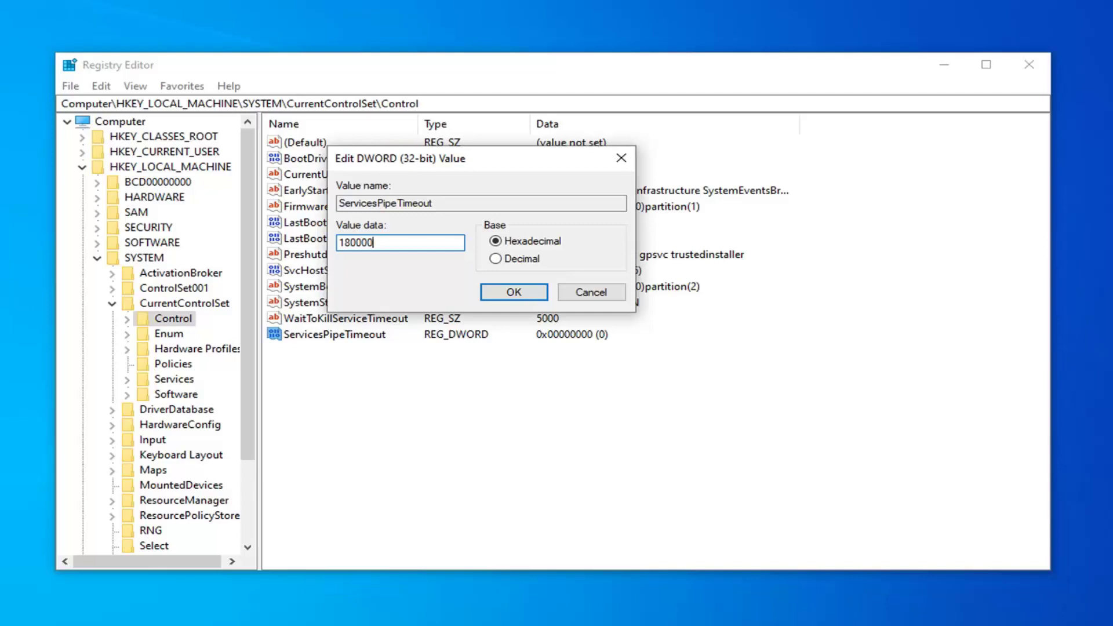
pyautogui.click(514, 292)
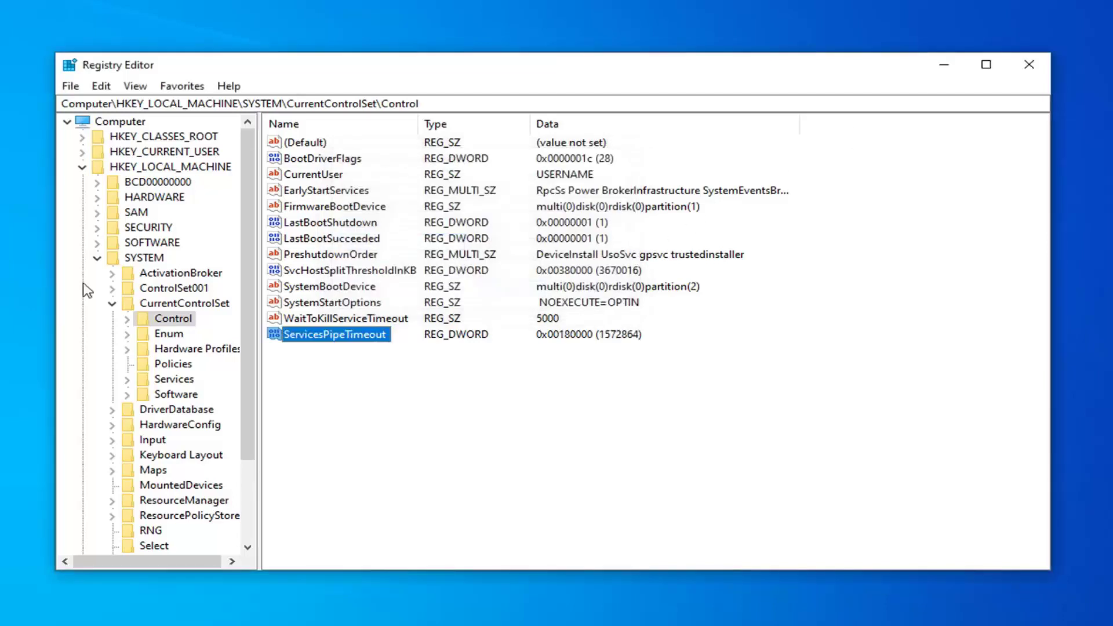
# Collapse CurrentControlSet, SYSTEM, HKEY_LOCAL_MACHINE and Computer, then close Registry Editor.
pyautogui.click(112, 303)
pyautogui.click(96, 257)
pyautogui.click(82, 166)
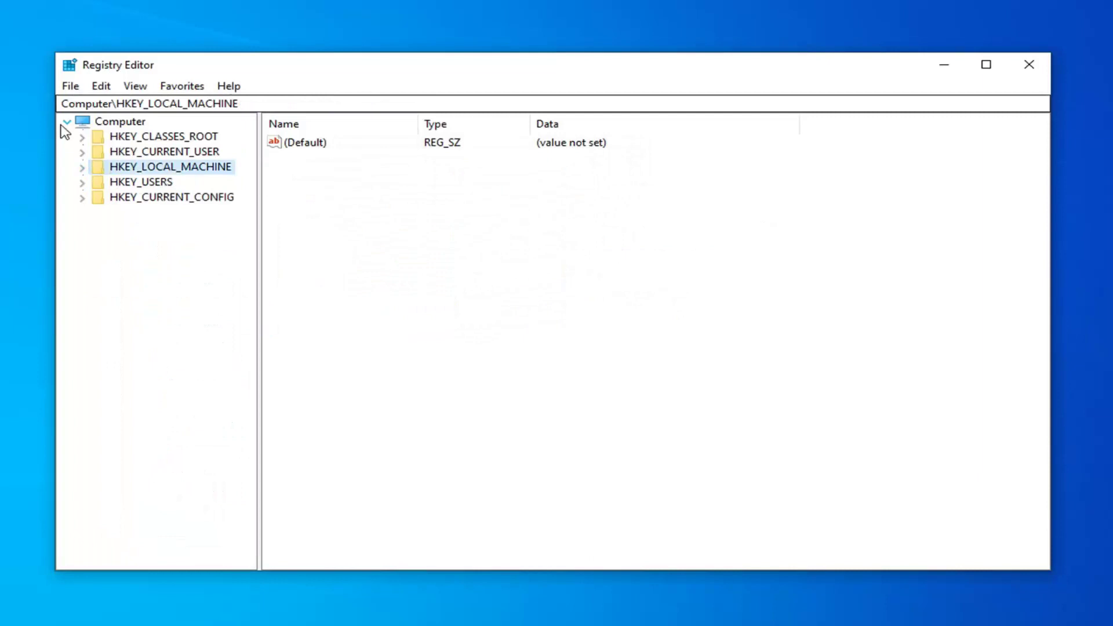
pyautogui.click(66, 122)
pyautogui.click(1037, 70)
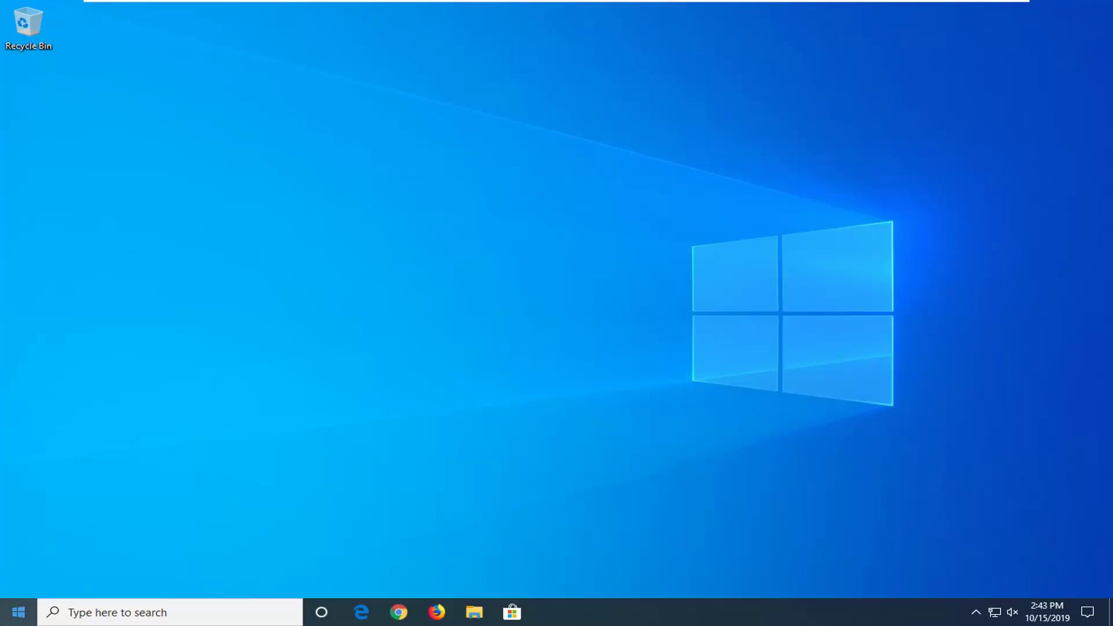
# Open Command Prompt as administrator and run sfc /scannow.
pyautogui.press('super')
pyautogui.write('cmd')
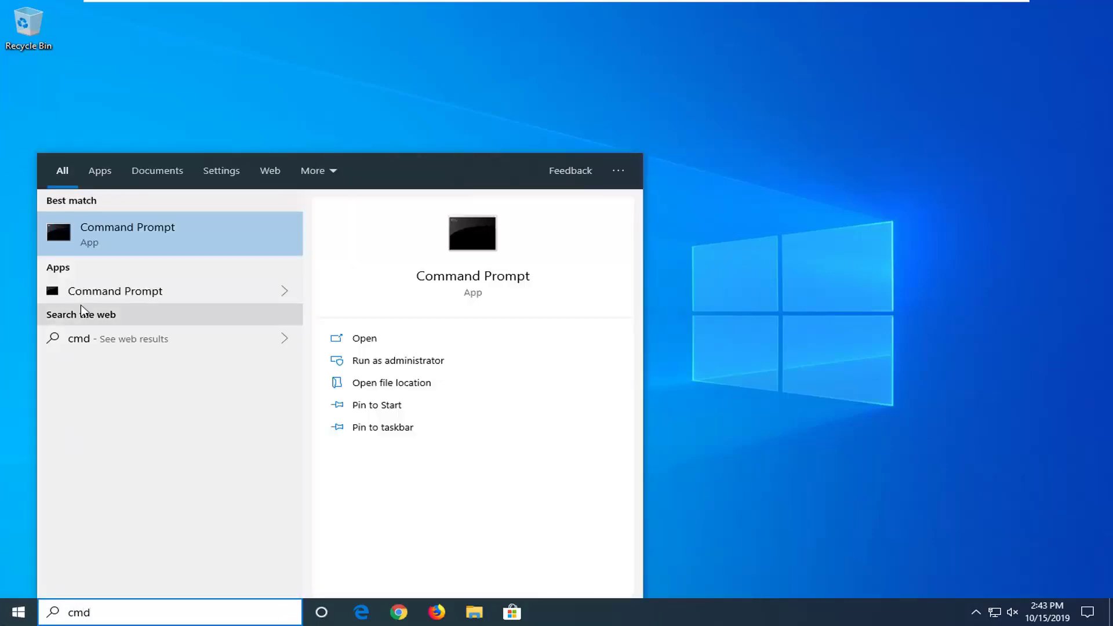
pyautogui.rightClick(92, 231)
pyautogui.click(192, 246)
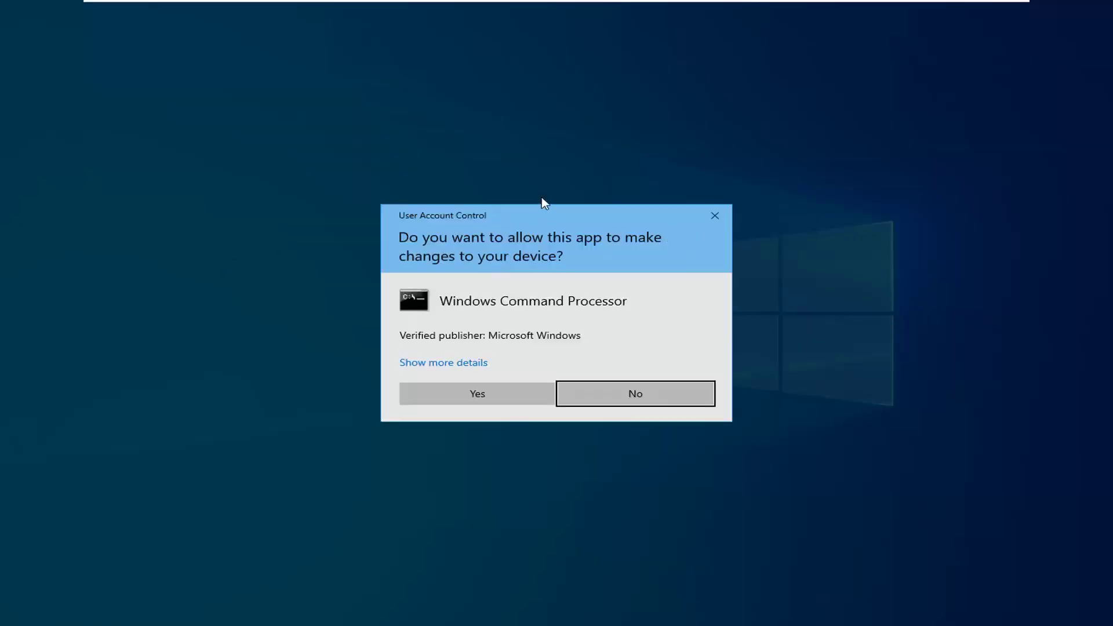
pyautogui.click(455, 397)
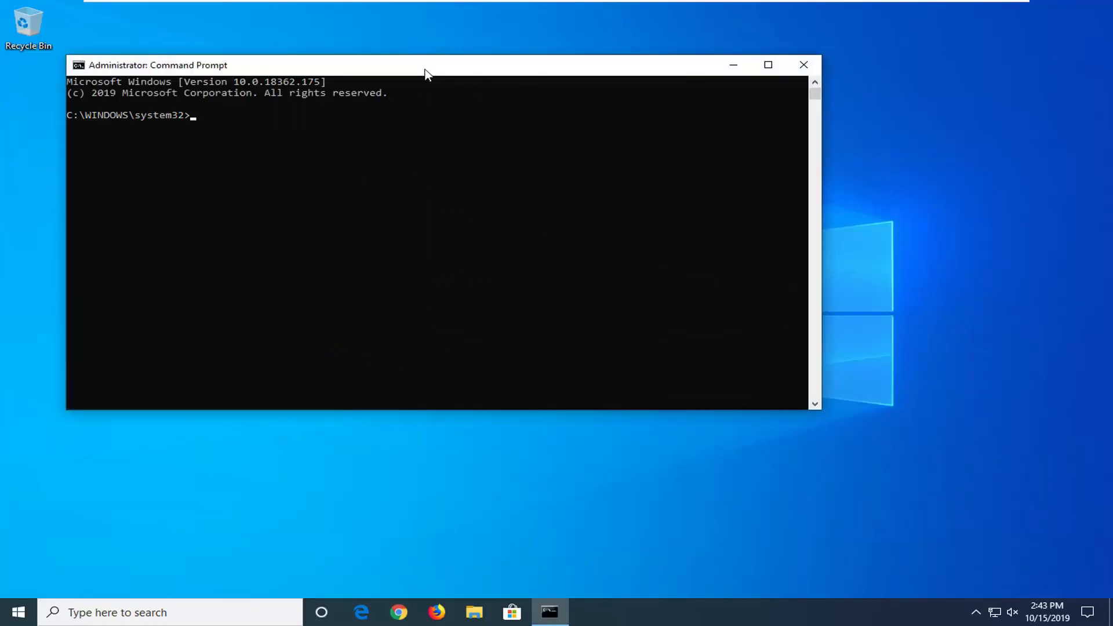
pyautogui.moveTo(425, 74); pyautogui.dragTo(497, 105)
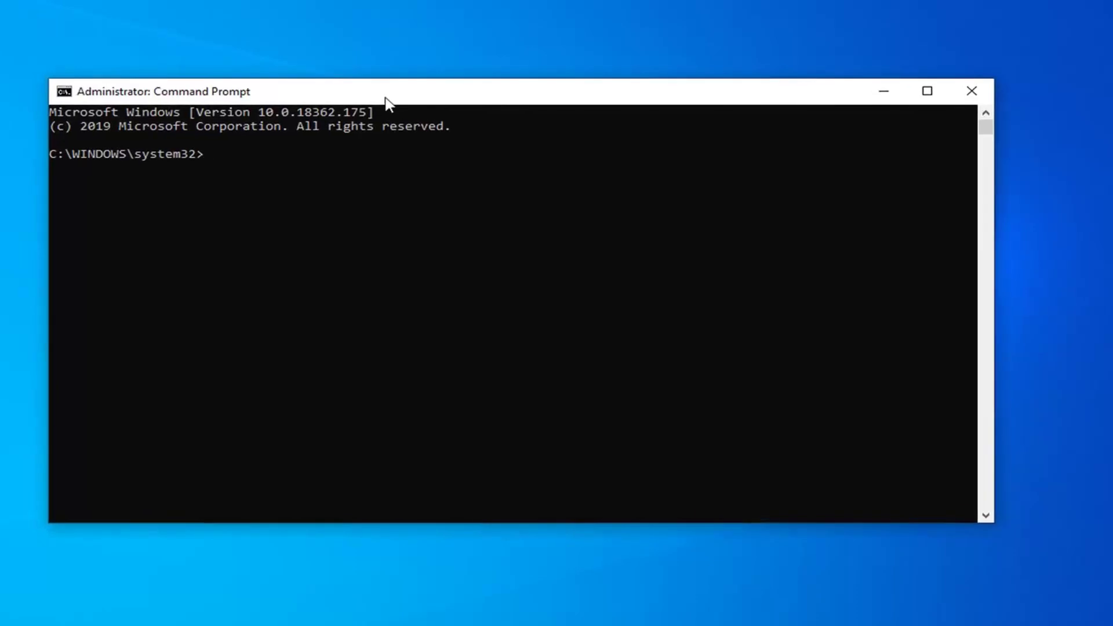
pyautogui.write('sfc')
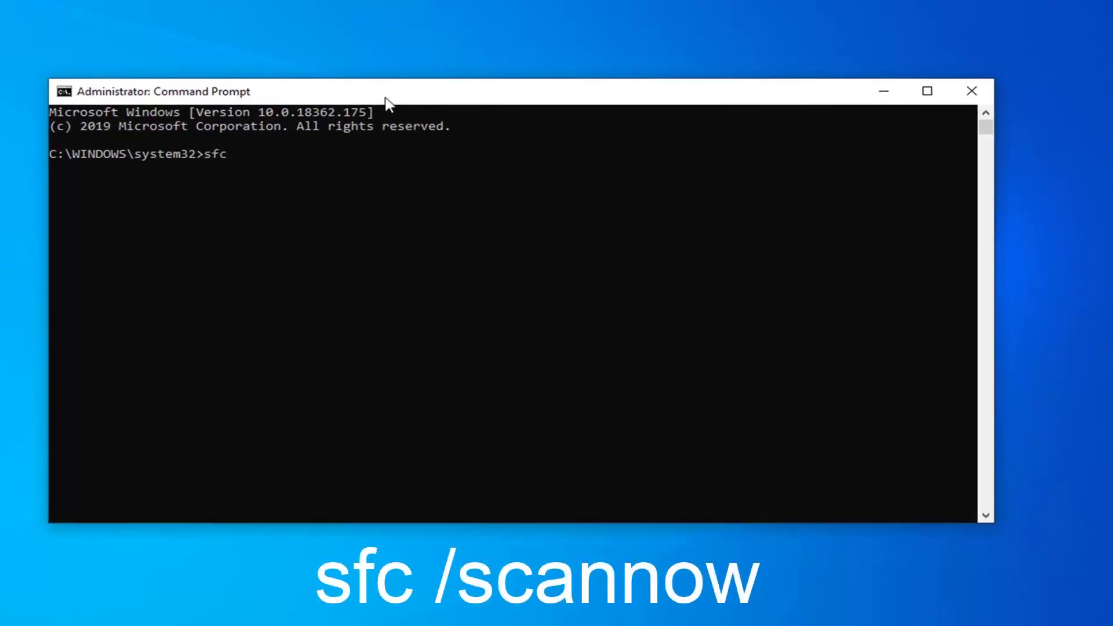
pyautogui.write(' /scannow')
pyautogui.press('Return')
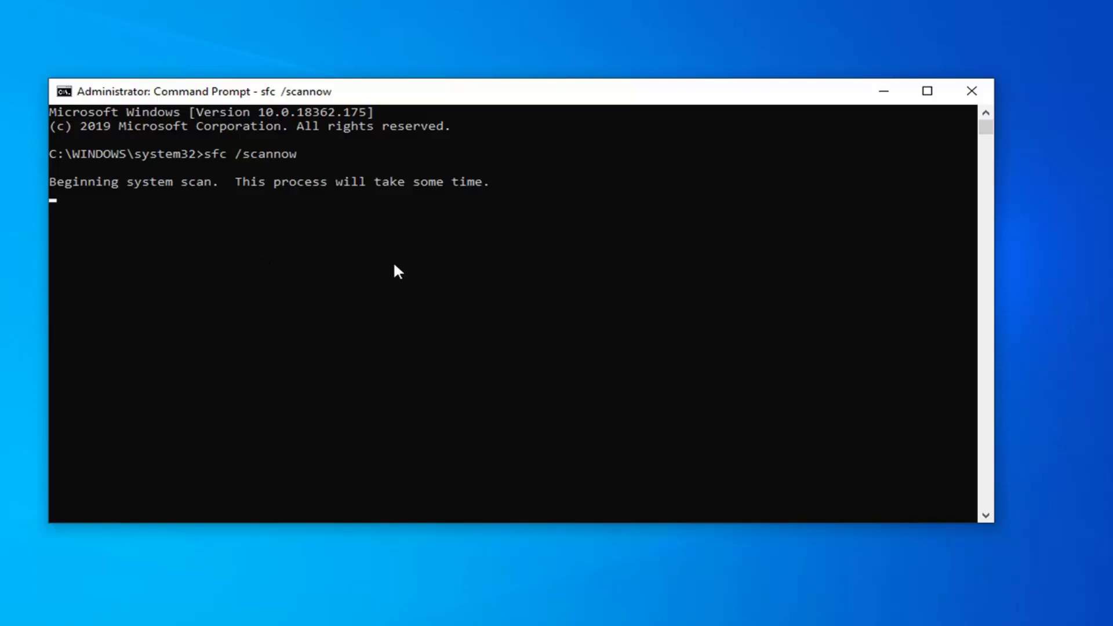
# Close the scanning console and launch a new administrator Command Prompt via cmd search.
pyautogui.click(968, 92)
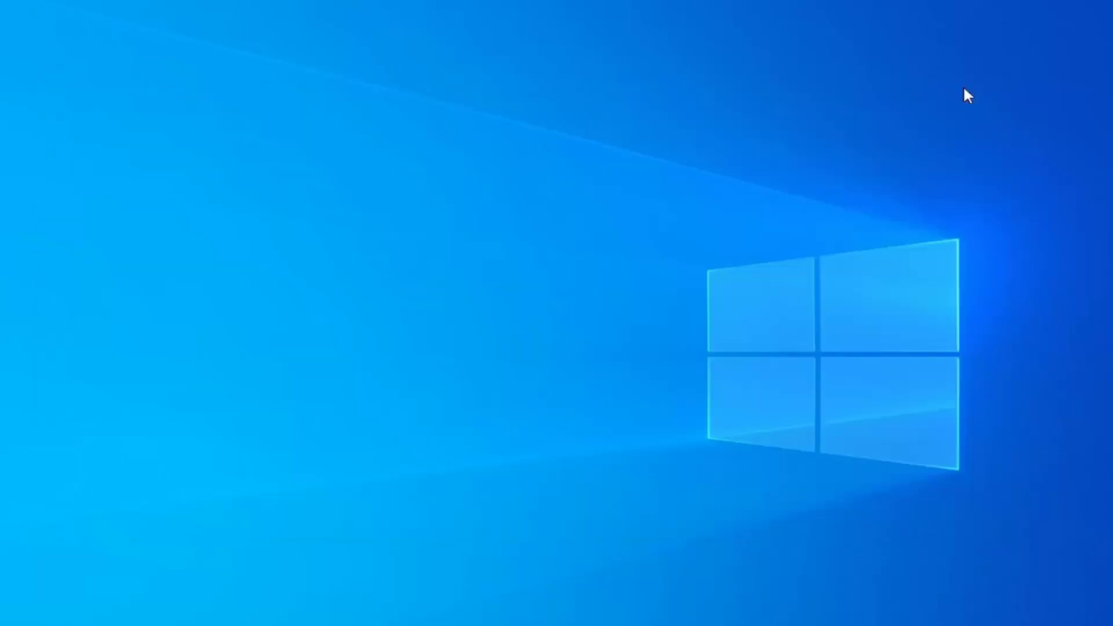
pyautogui.press('super')
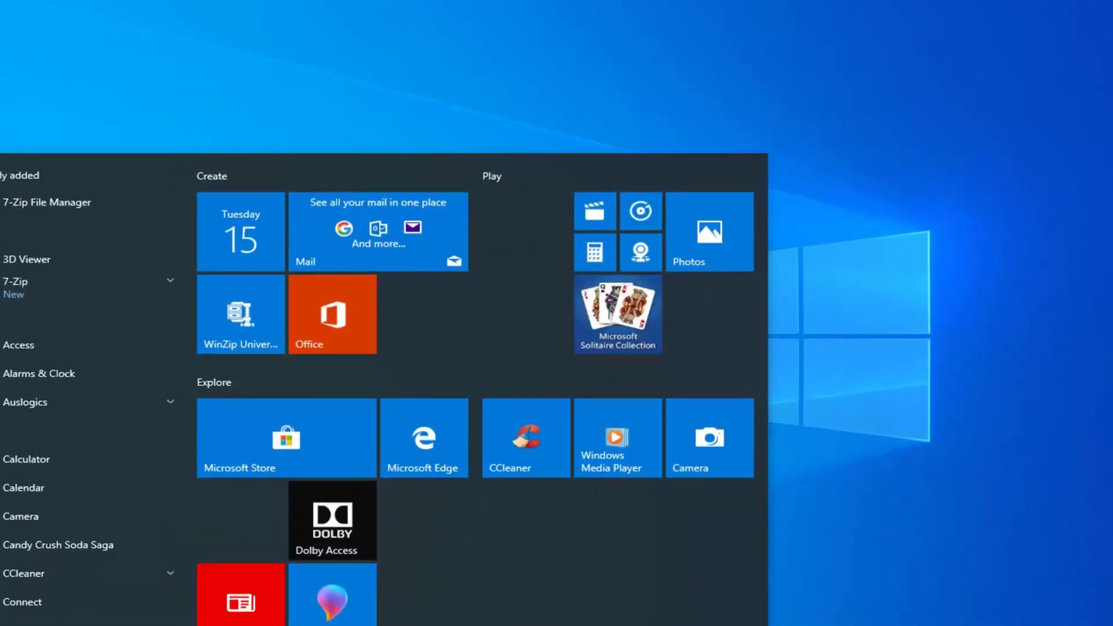
pyautogui.write('cmd')
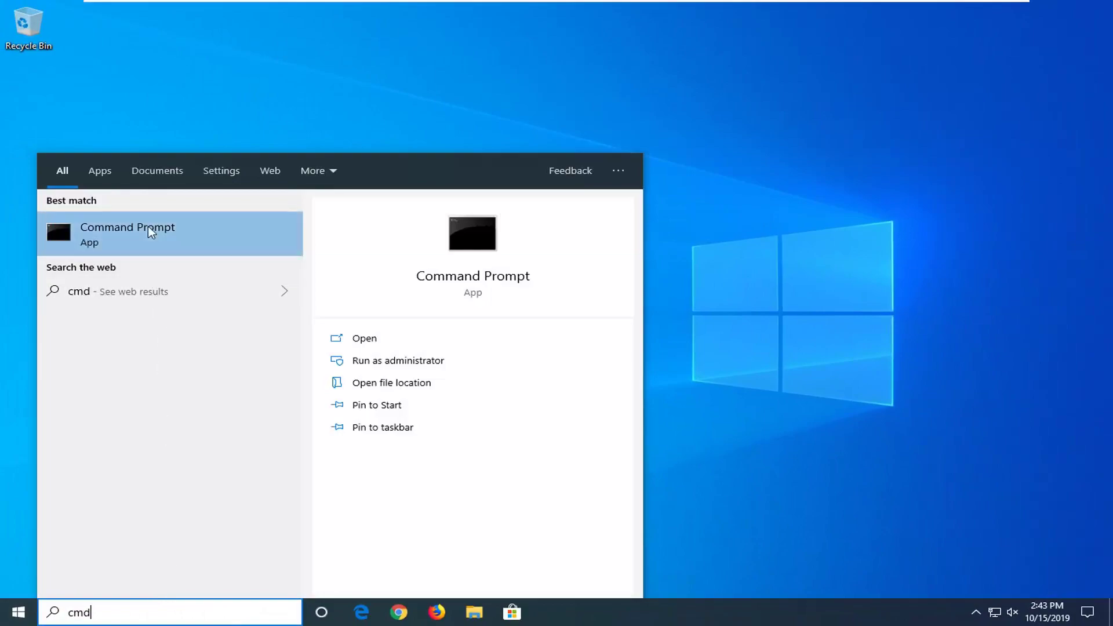
pyautogui.rightClick(149, 228)
pyautogui.click(184, 240)
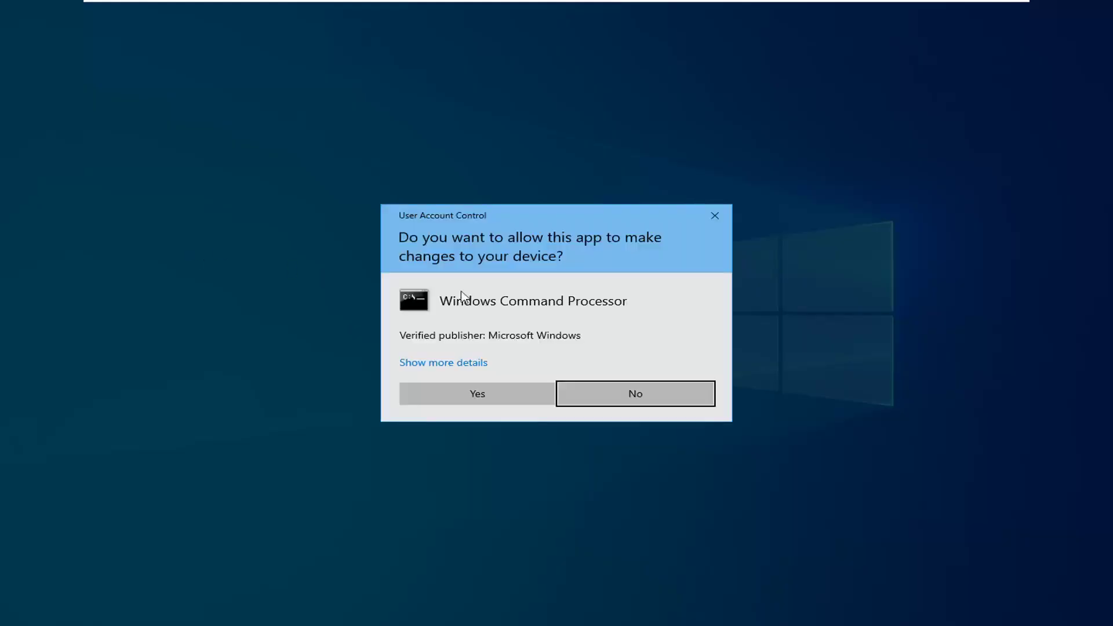
pyautogui.click(497, 387)
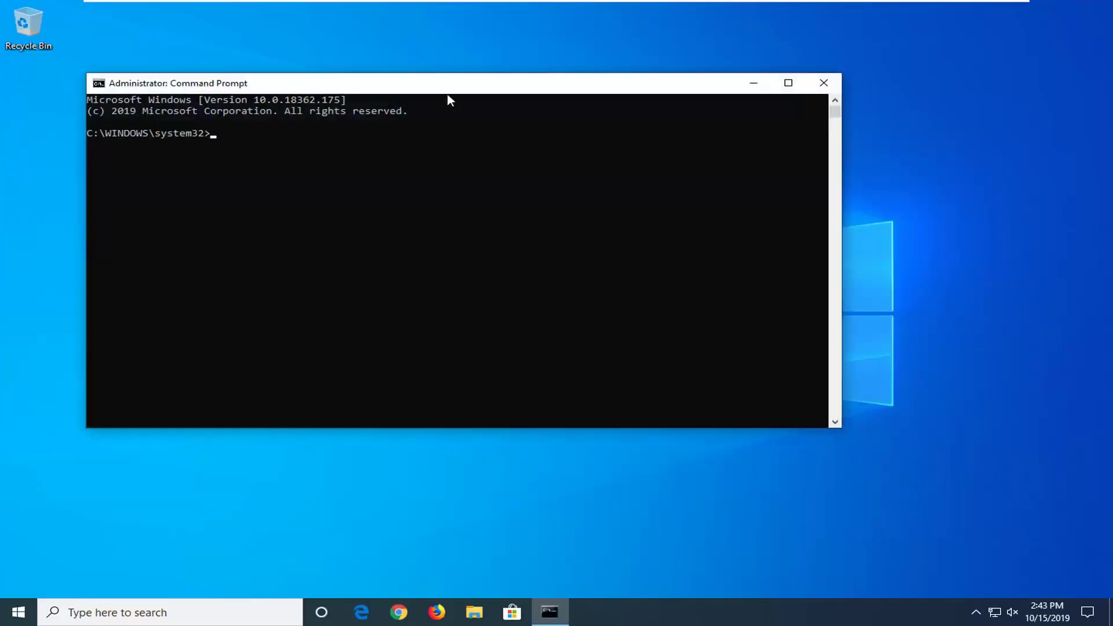
pyautogui.moveTo(502, 72); pyautogui.dragTo(519, 99)
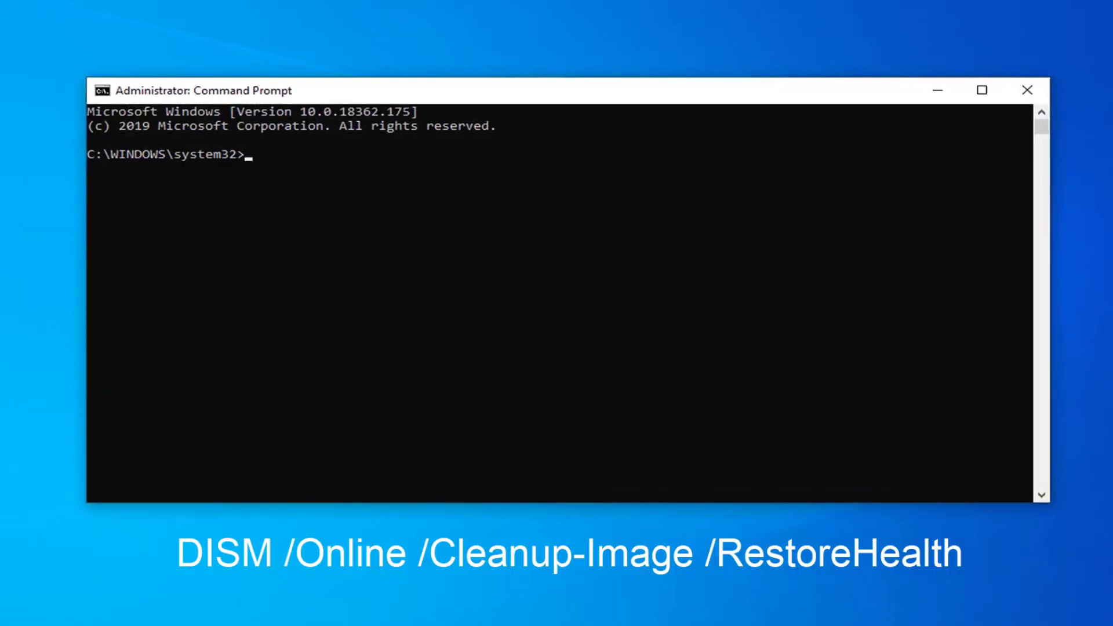
# Paste DISM /Online /Cleanup-Image /RestoreHealth through the console's Edit menu and run it.
pyautogui.rightClick(498, 87)
pyautogui.moveTo(548, 226)
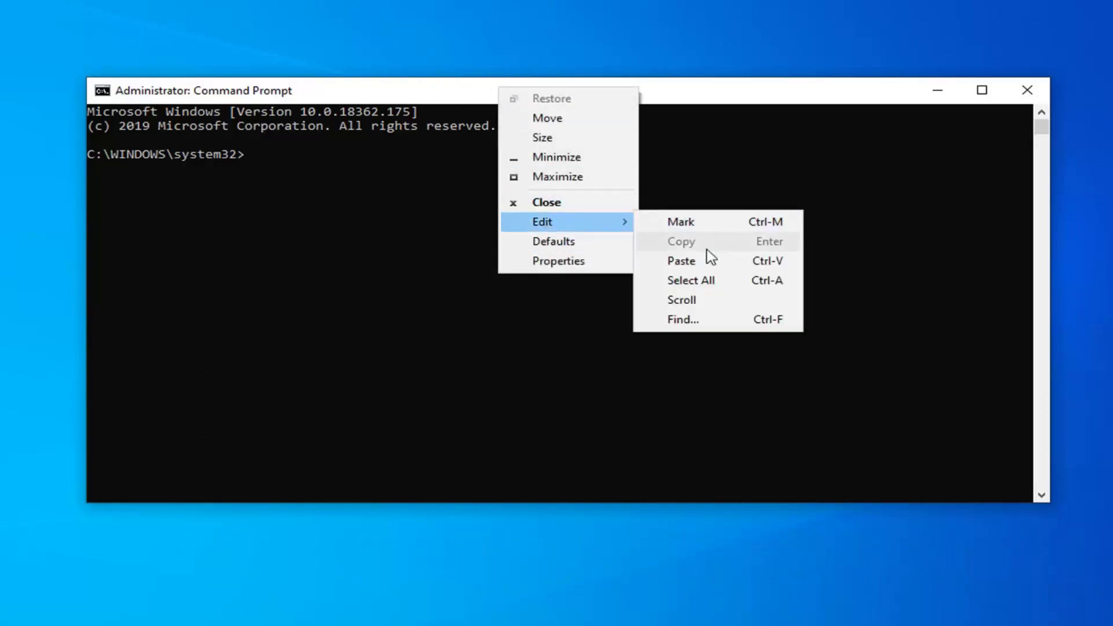
pyautogui.click(707, 266)
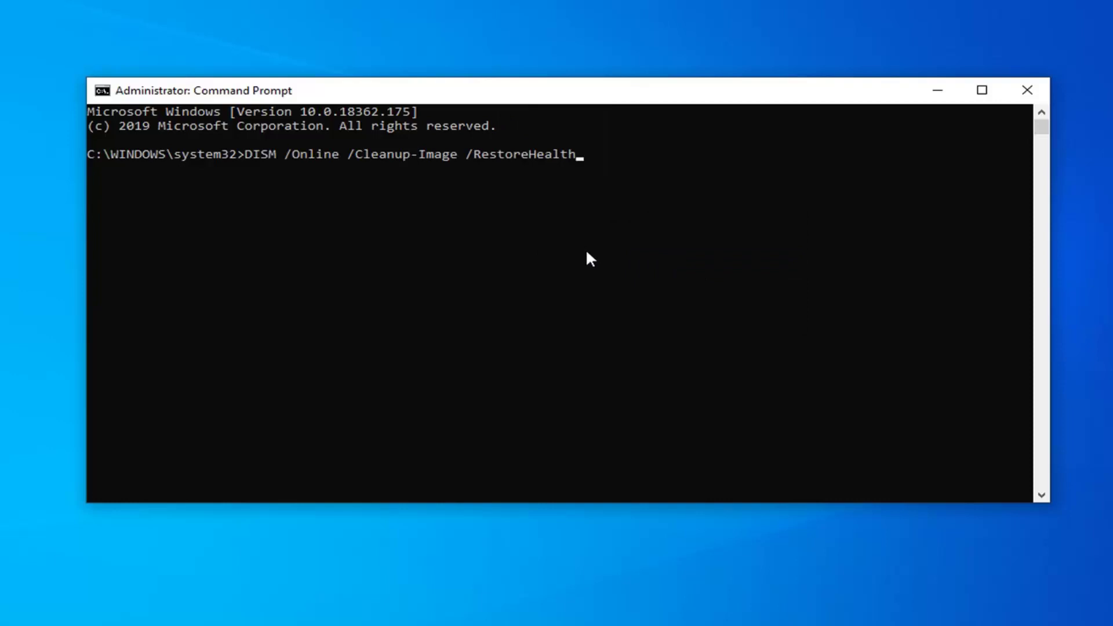
pyautogui.press('Return')
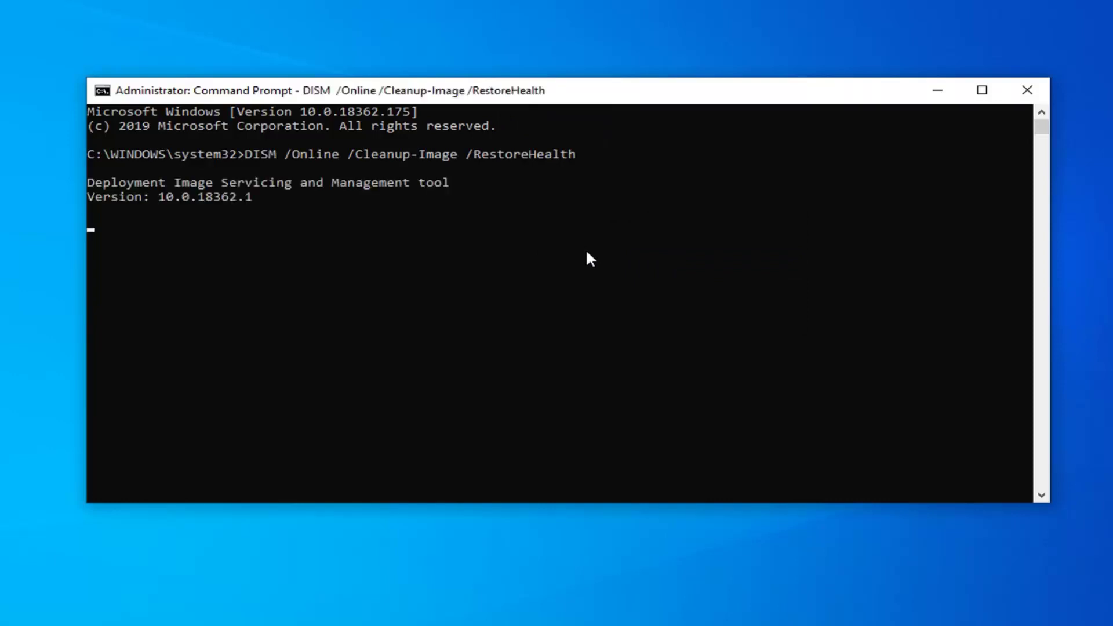